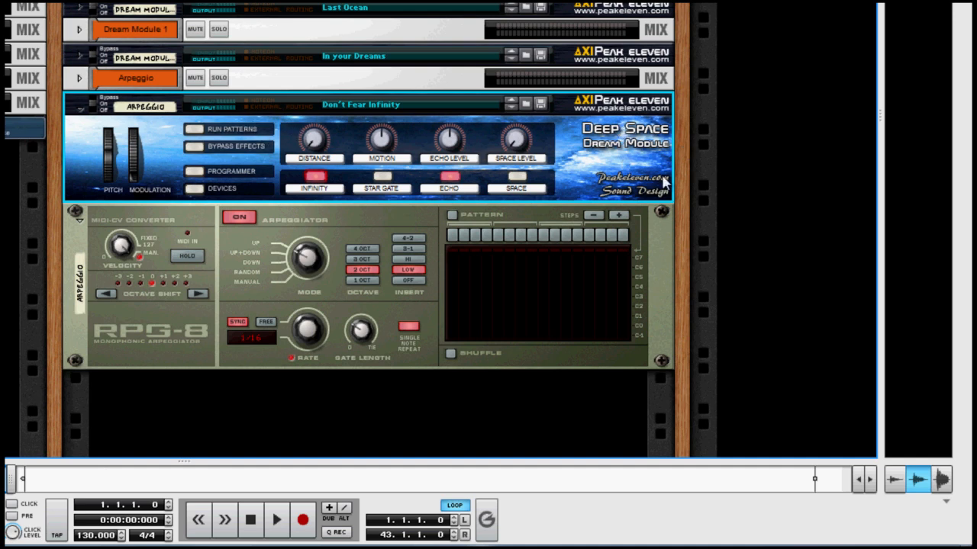
Check the rear cabling of the Arpeggio track's RPG-8 and create a Thor Polysonic Synthesizer in the empty rack space below it
left_click(269, 436)
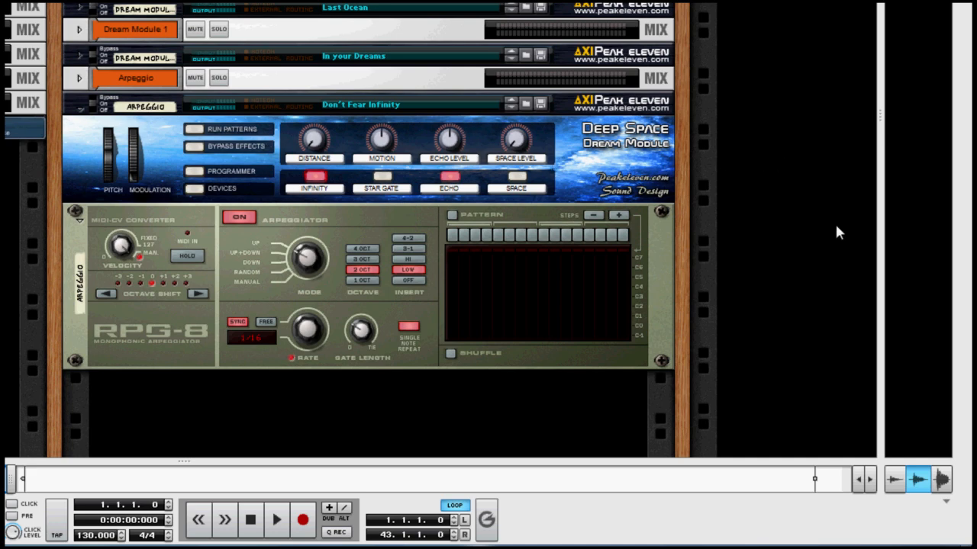
scroll(308, 370, "down", 3)
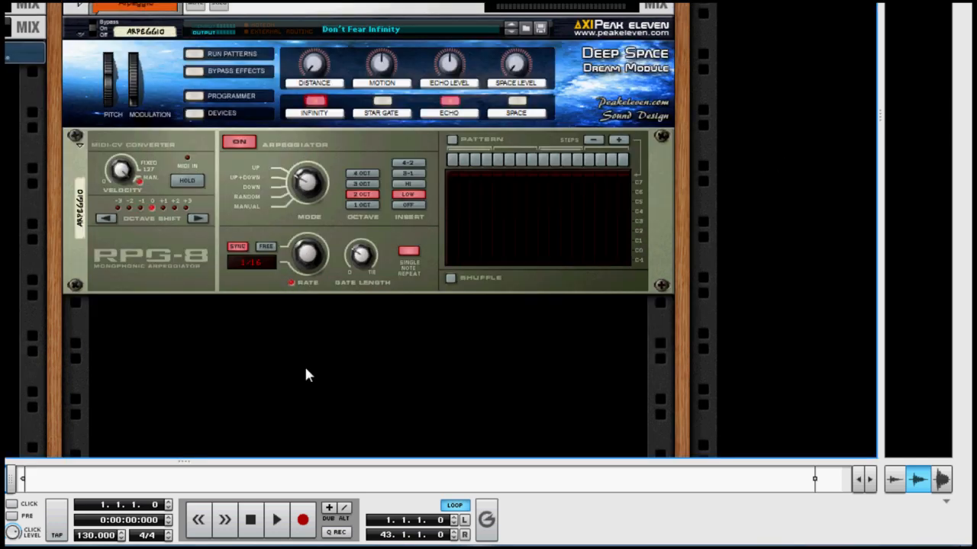
key("Tab")
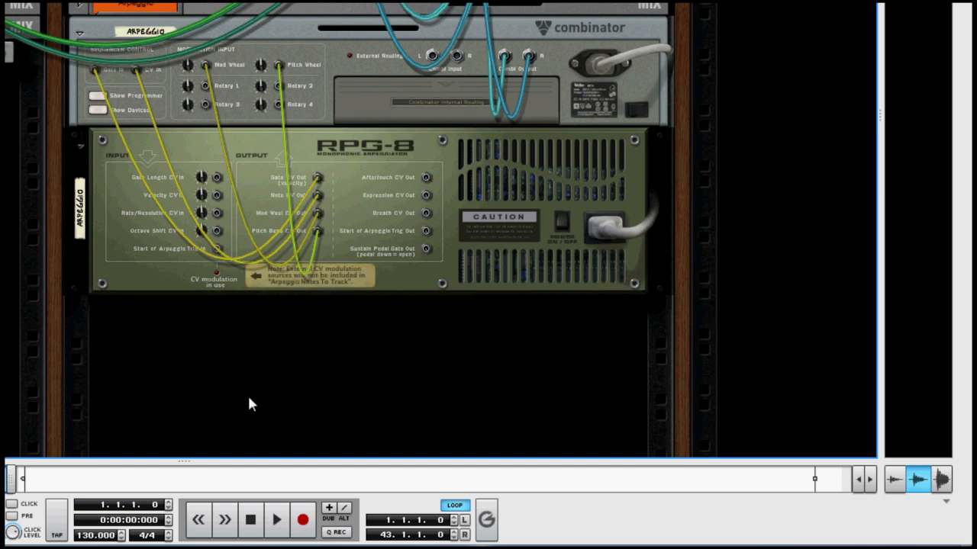
key("Tab")
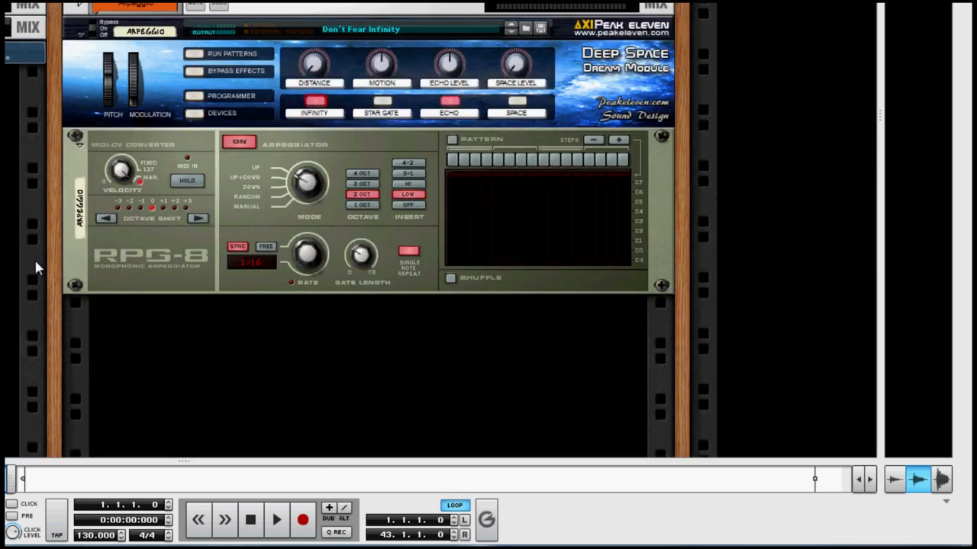
right_click(187, 373)
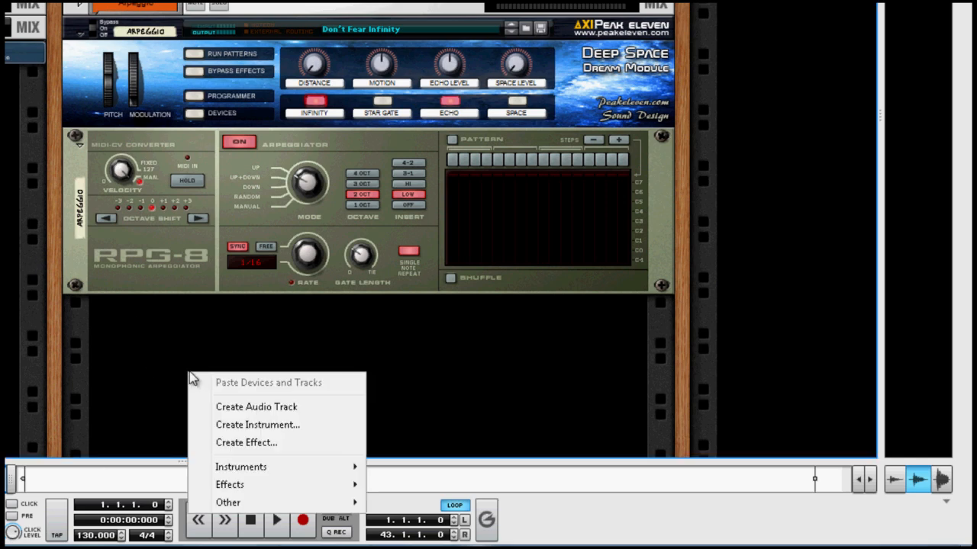
mouse_move(267, 484)
mouse_move(315, 471)
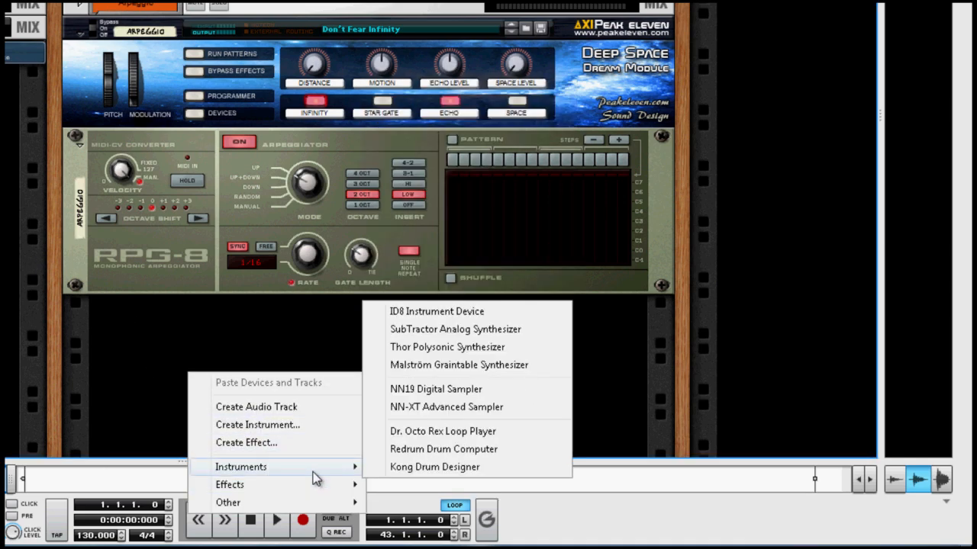
left_click(437, 352)
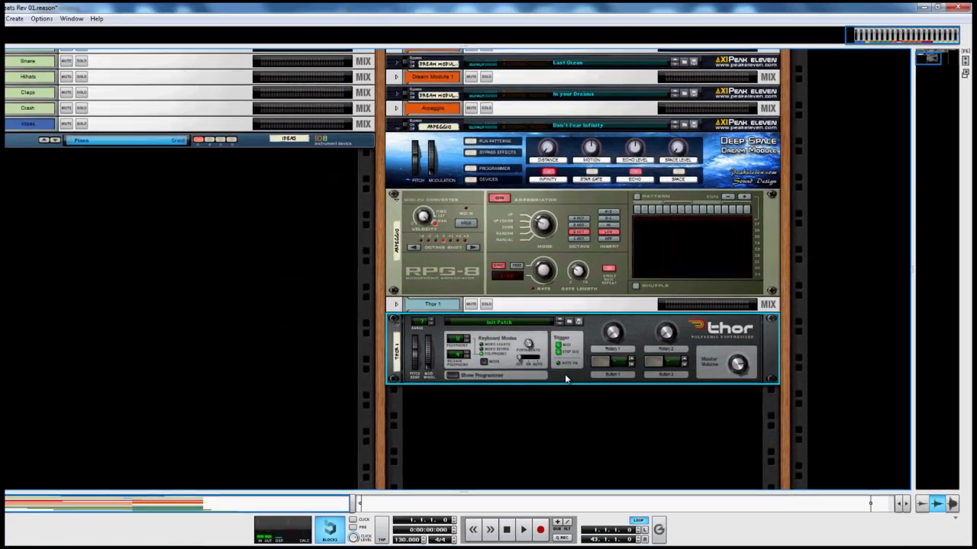
Add an RPG-8 Monophonic Arpeggiator to the Thor synthesizer and check its automatic cable routing on the back of the rack
right_click(566, 377)
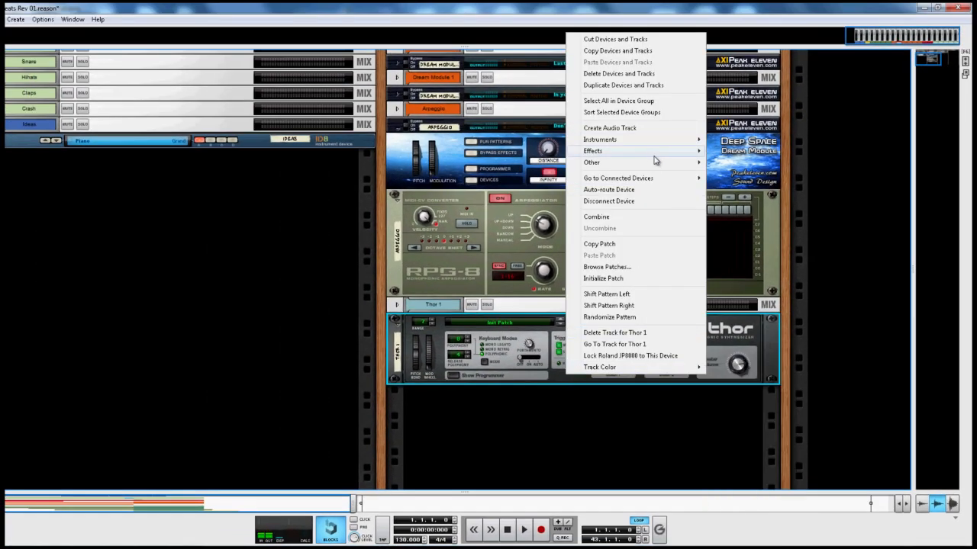
mouse_move(655, 156)
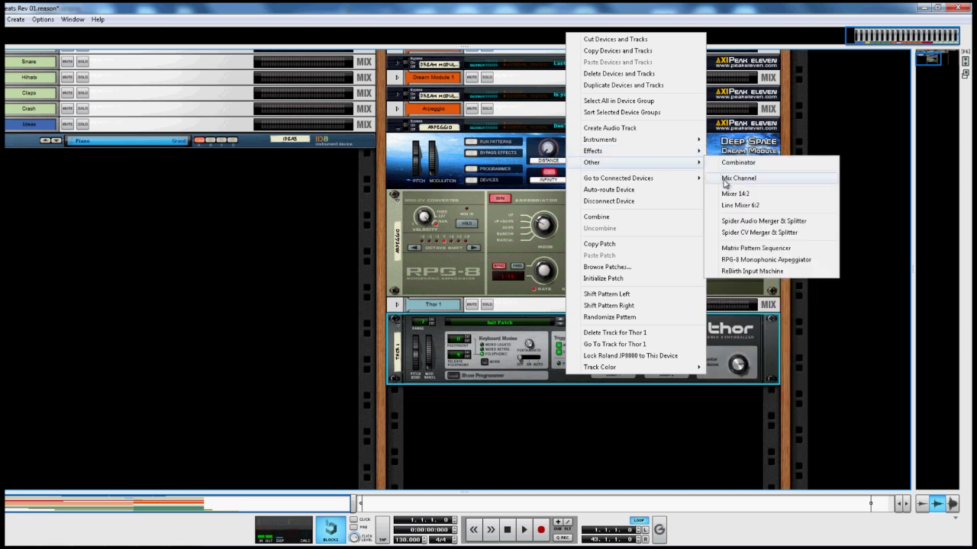
left_click(800, 261)
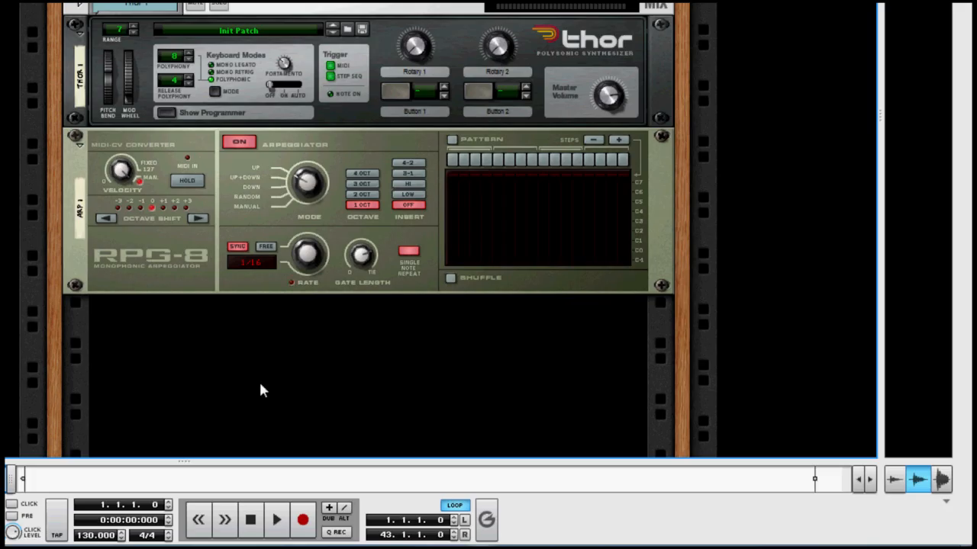
key("Tab")
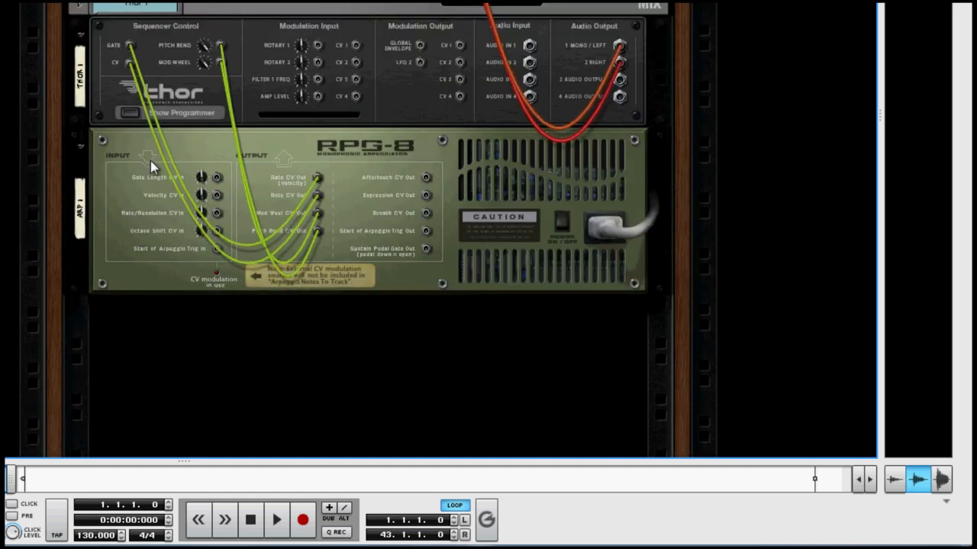
key("Tab")
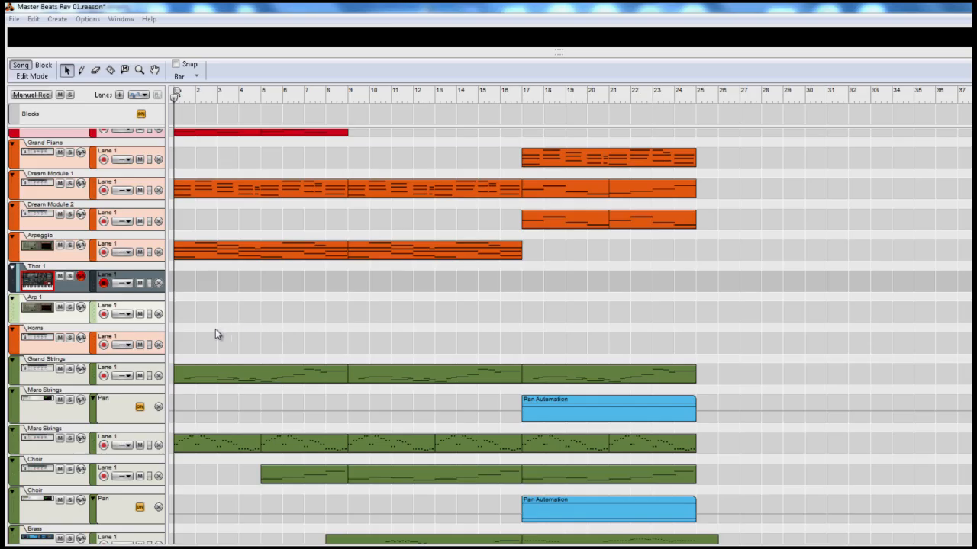
Delete only the Thor 1 sequencer track, keeping its device, and select the Arp 1 track for MIDI input
left_click(13, 317)
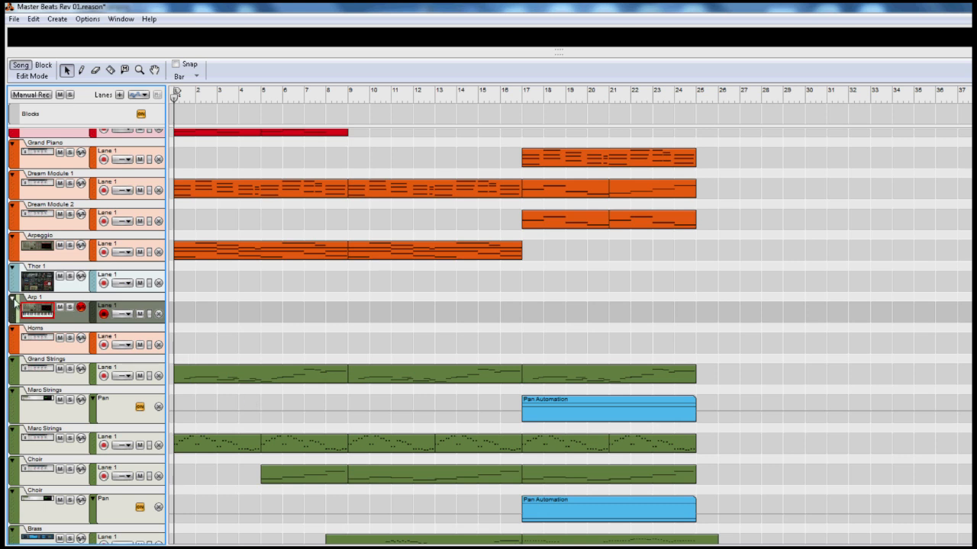
key("Up")
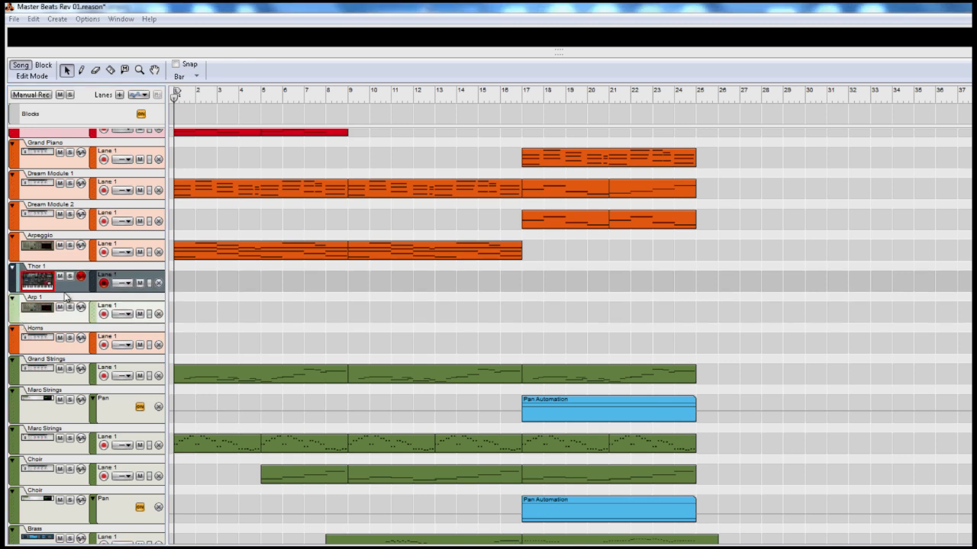
right_click(15, 280)
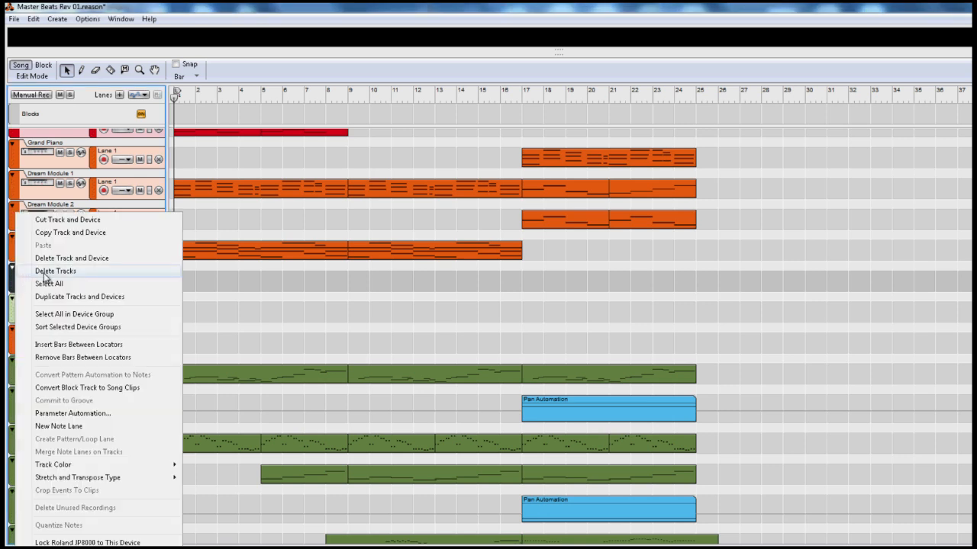
left_click(44, 274)
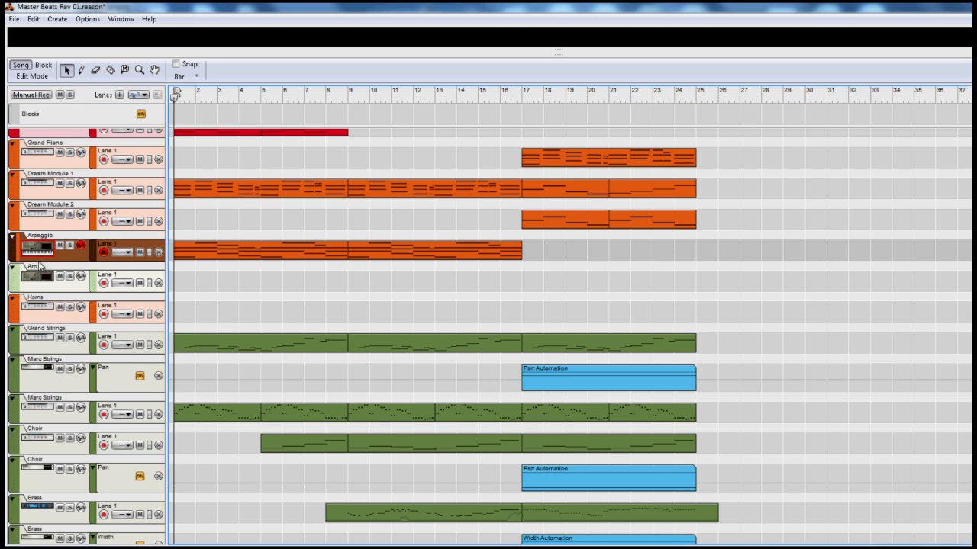
left_click(19, 280)
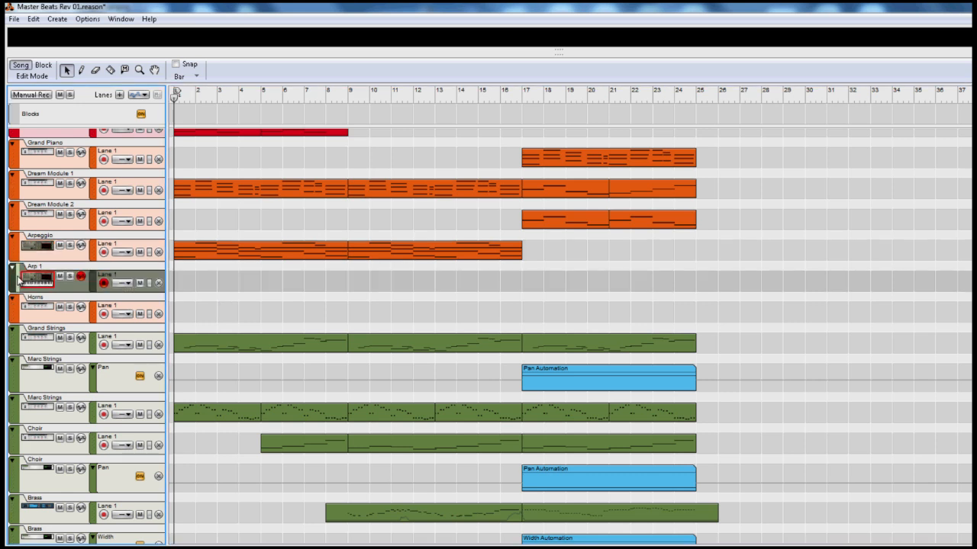
left_click(23, 280)
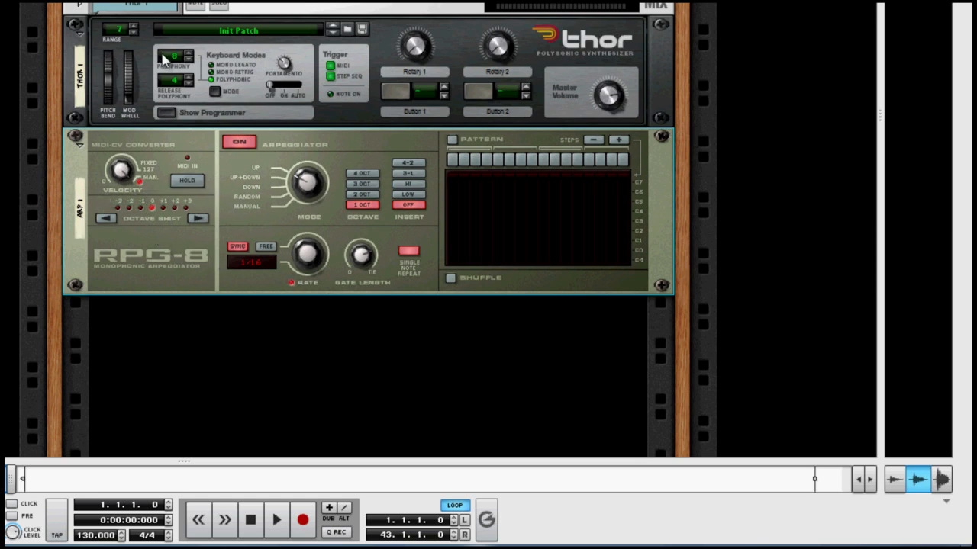
Try the Hold function on the new RPG-8 with a played chord and switch Hold off again
left_click(120, 175)
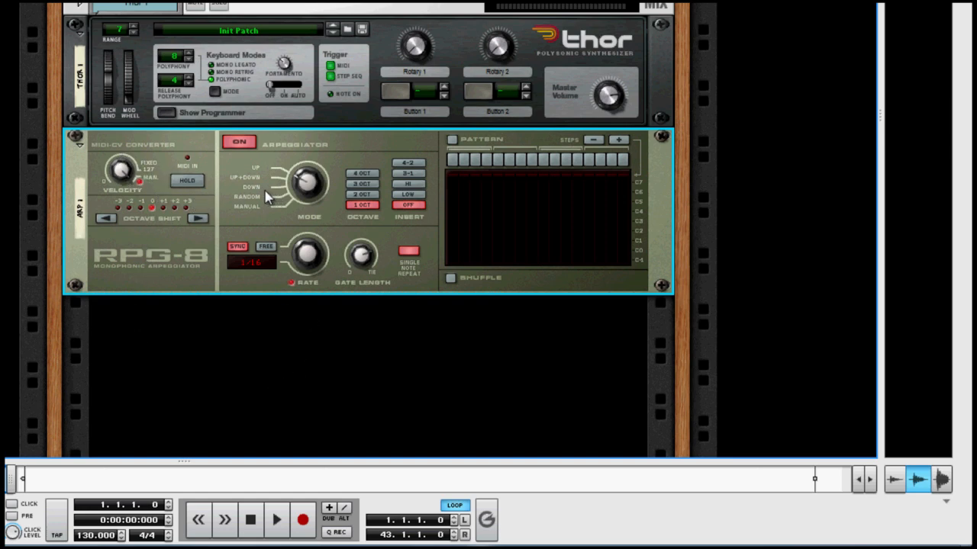
left_click(190, 182)
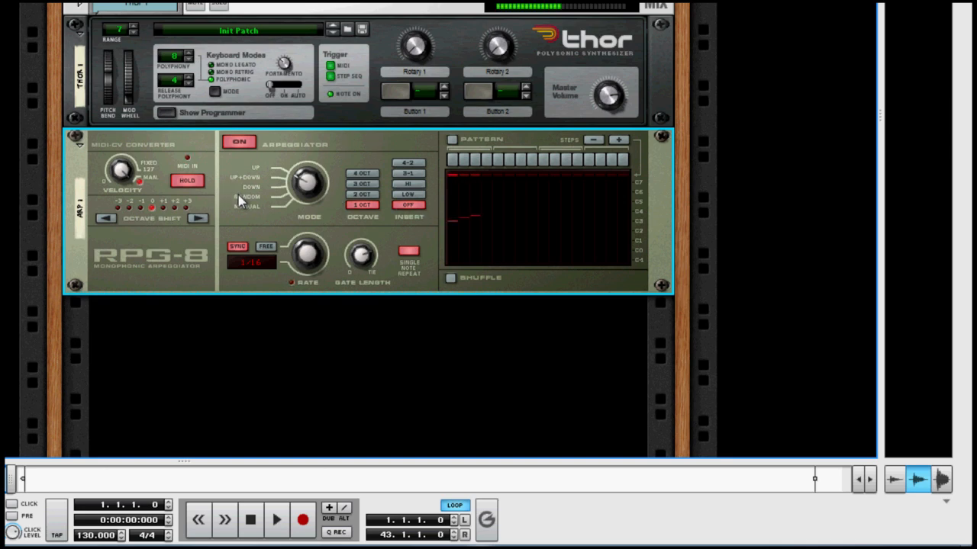
left_click(188, 181)
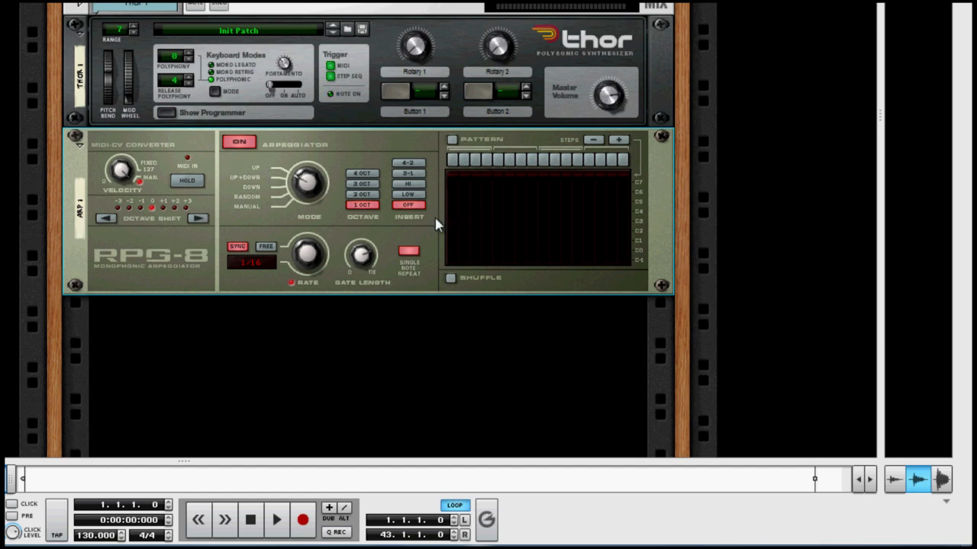
Try the 2 OCT range on the arpeggiator and return it to 1 OCT
left_click(294, 200)
left_click(362, 194)
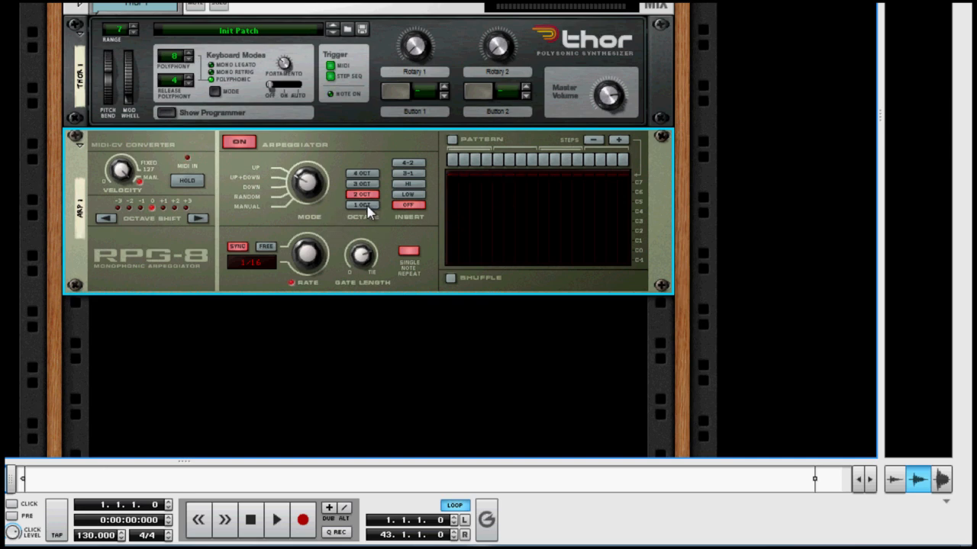
left_click(368, 205)
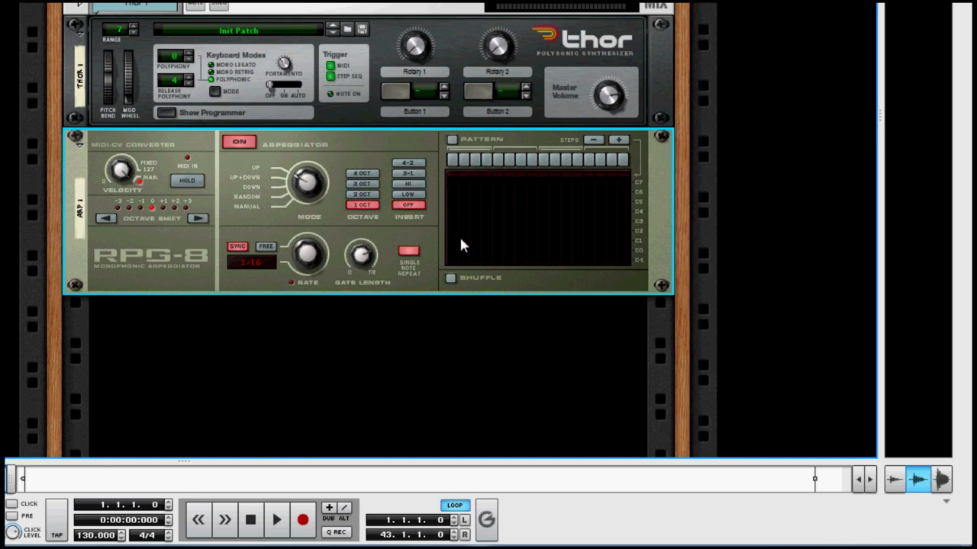
Try the Low, Hi, 3-1 and 4-2 Insert variations on the arpeggiator and set Insert back to Off
left_click(409, 195)
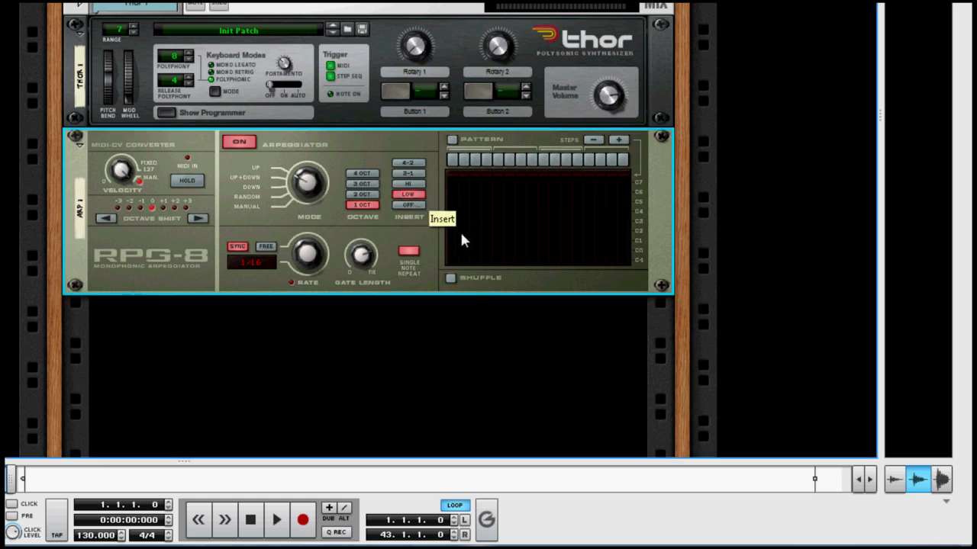
left_click(416, 185)
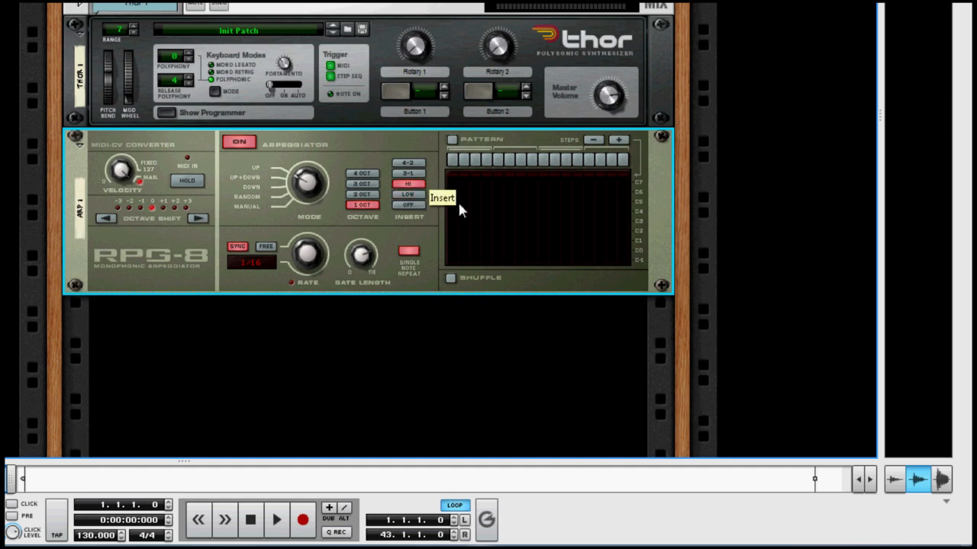
left_click(414, 174)
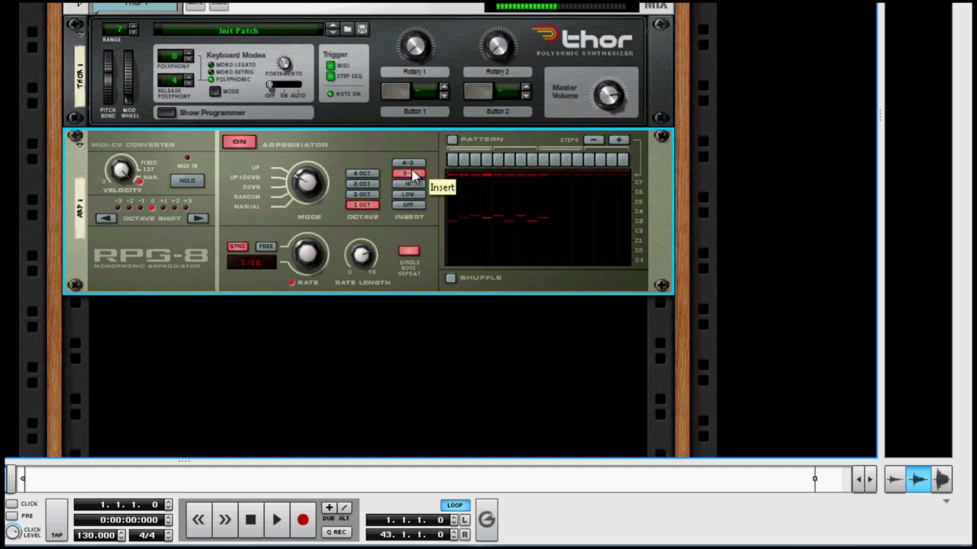
left_click(412, 165)
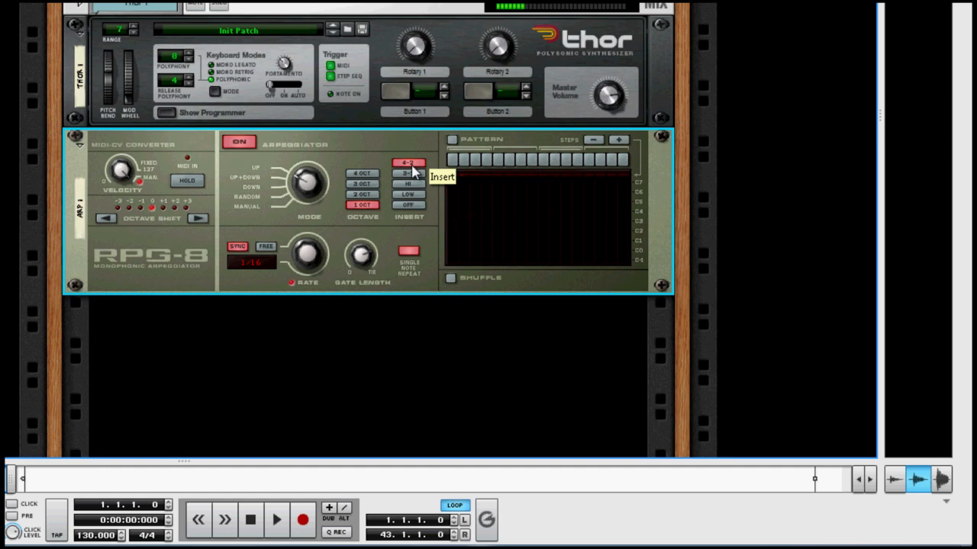
left_click(408, 205)
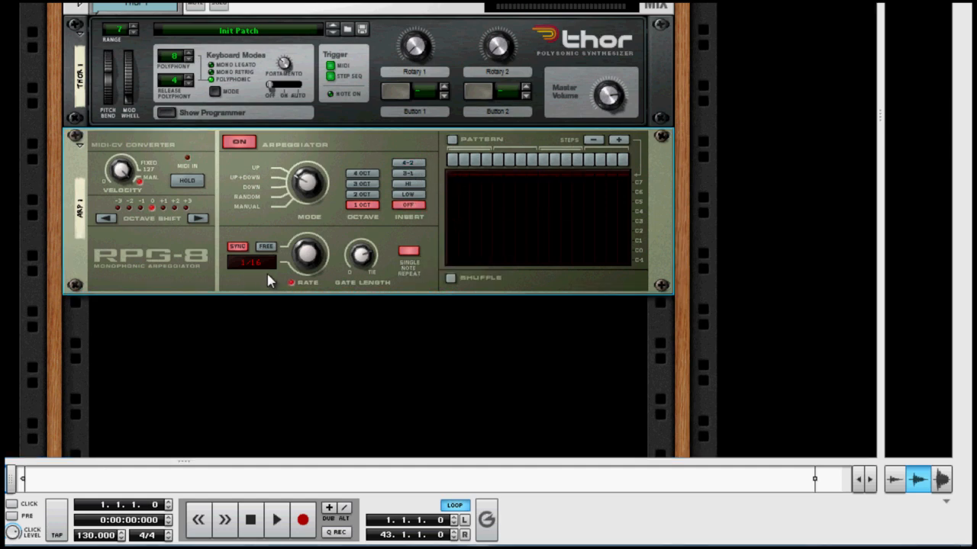
Try a slower synced arpeggio rate of 1/8 and set the rate back to 1/16
left_click(309, 268)
left_click_drag(311, 271, 324, 390)
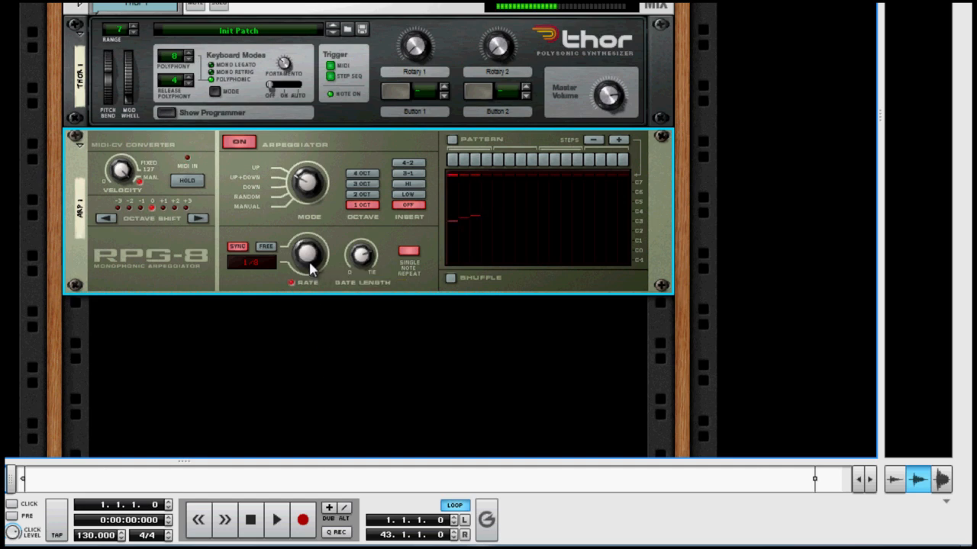
left_click_drag(310, 262, 316, 283)
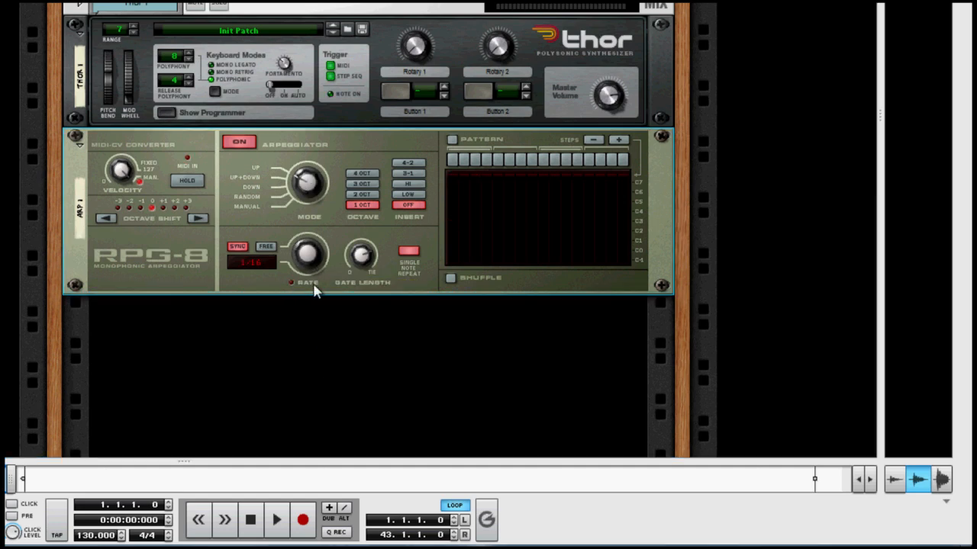
Try the maximum Gate Length of 127 on the arpeggiator and lower it back to its earlier setting
left_click(363, 260)
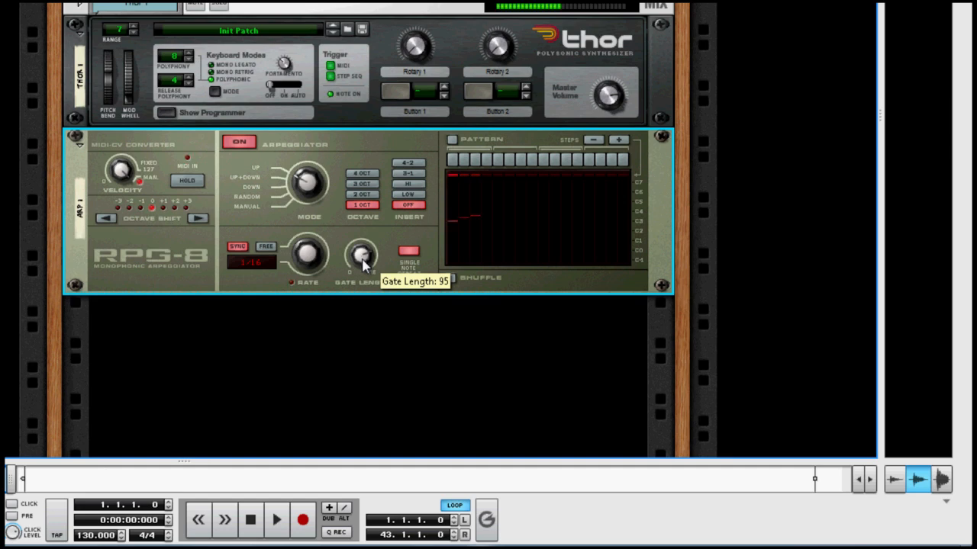
left_click_drag(364, 259, 358, 193)
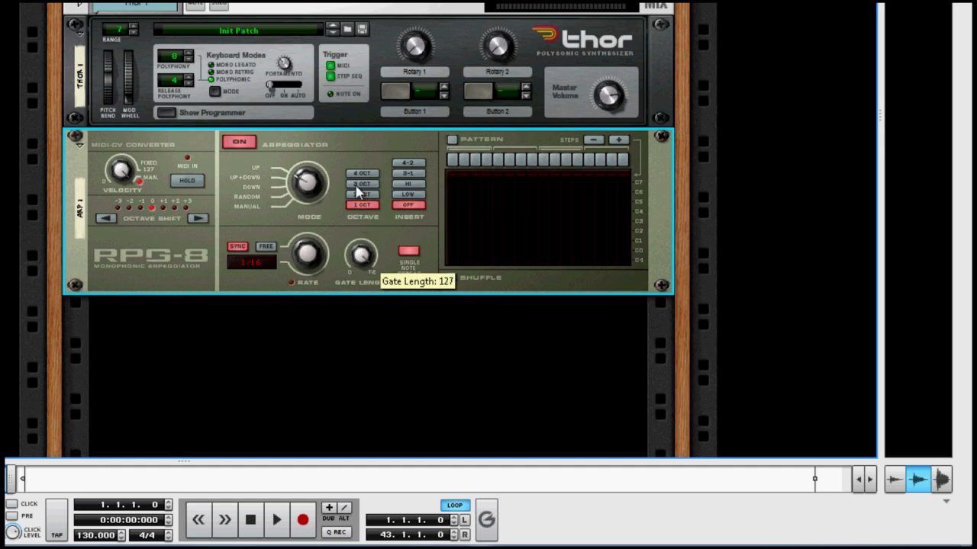
left_click_drag(368, 276, 364, 307)
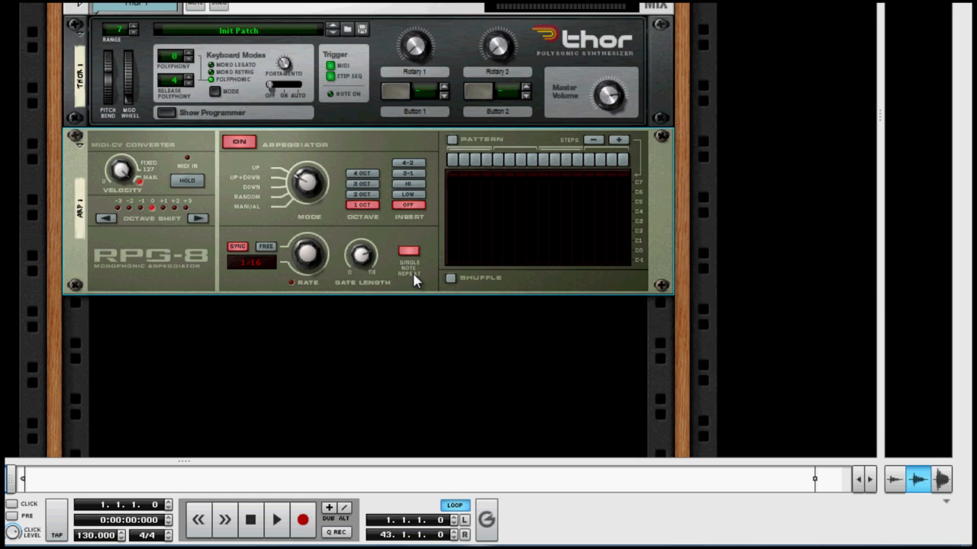
Turn off Single Note Repeat on the RPG-8 and switch on its Pattern section
left_click(407, 253)
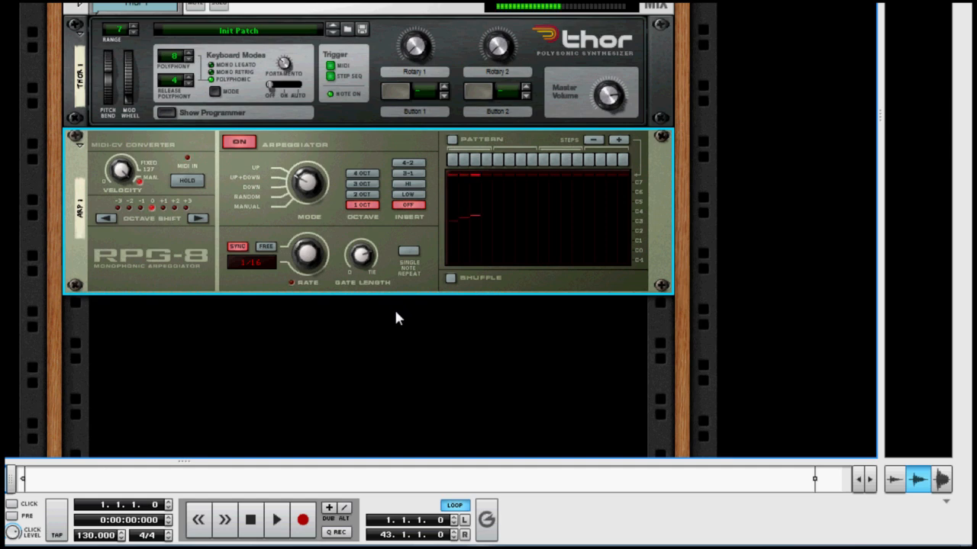
left_click(520, 405)
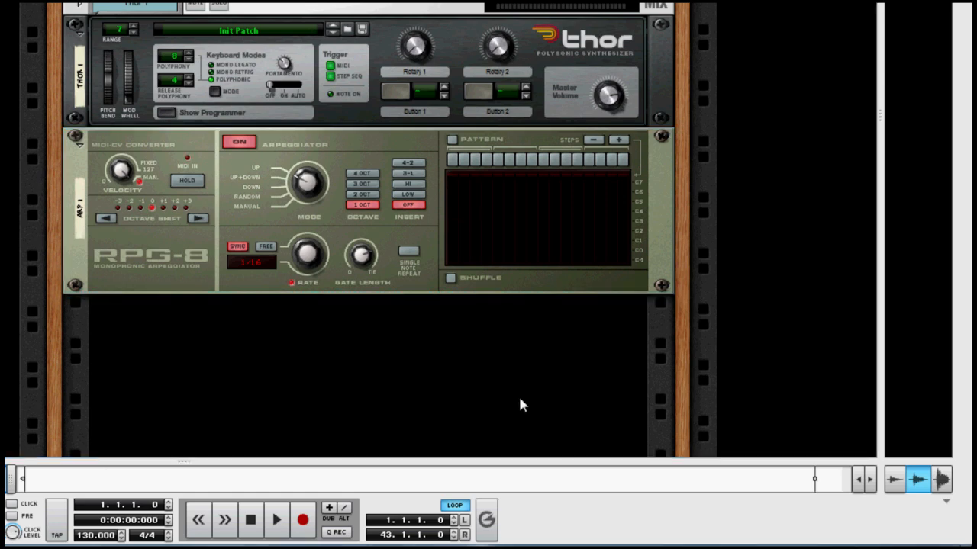
left_click(455, 141)
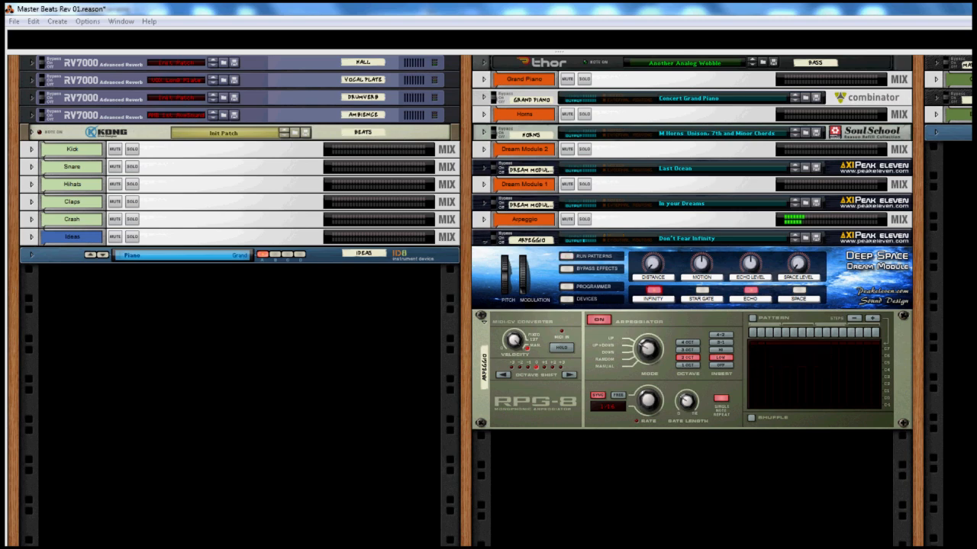
Switch the view from the rack to the main mixer
key("F5")
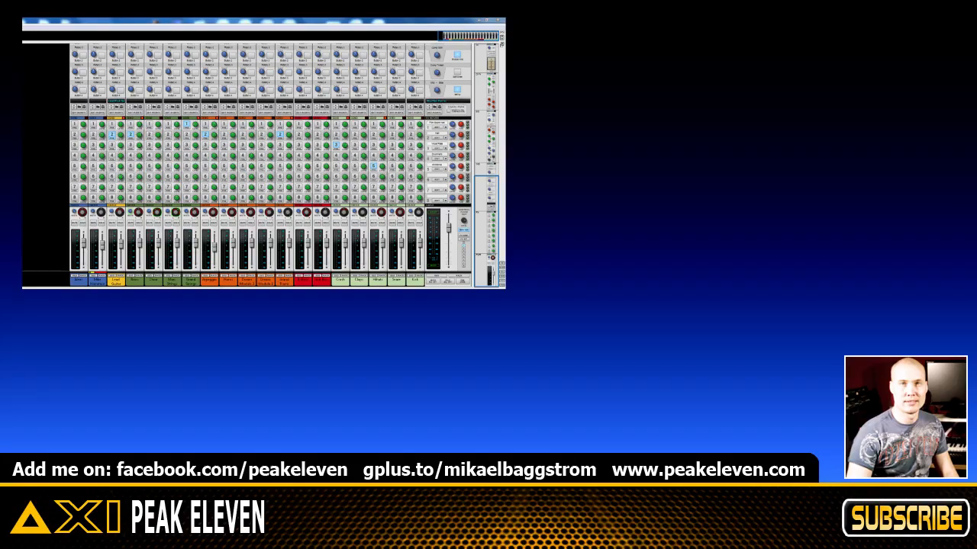